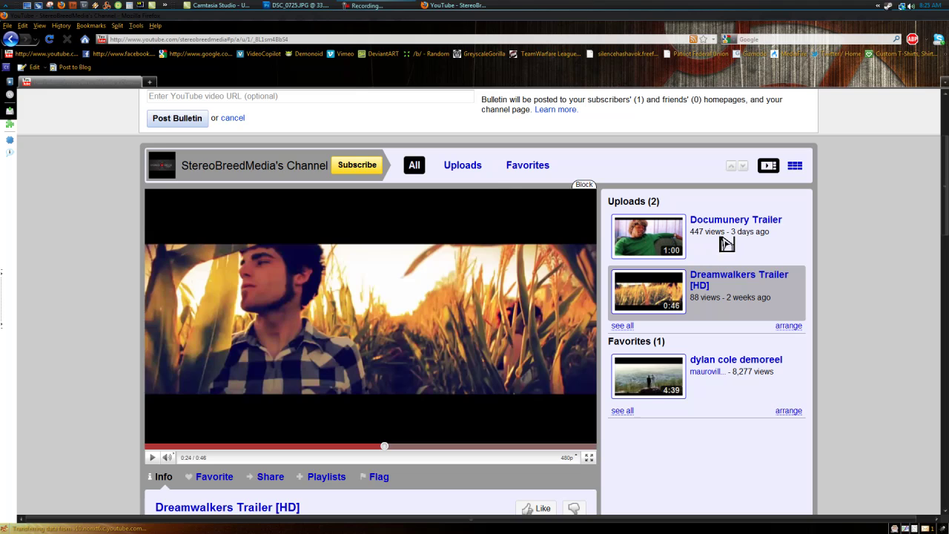
- Switch from the browser to Photoshop and show the hidden Curves, Levels and Hue/Saturation layers over the photo
left_click(624, 245)
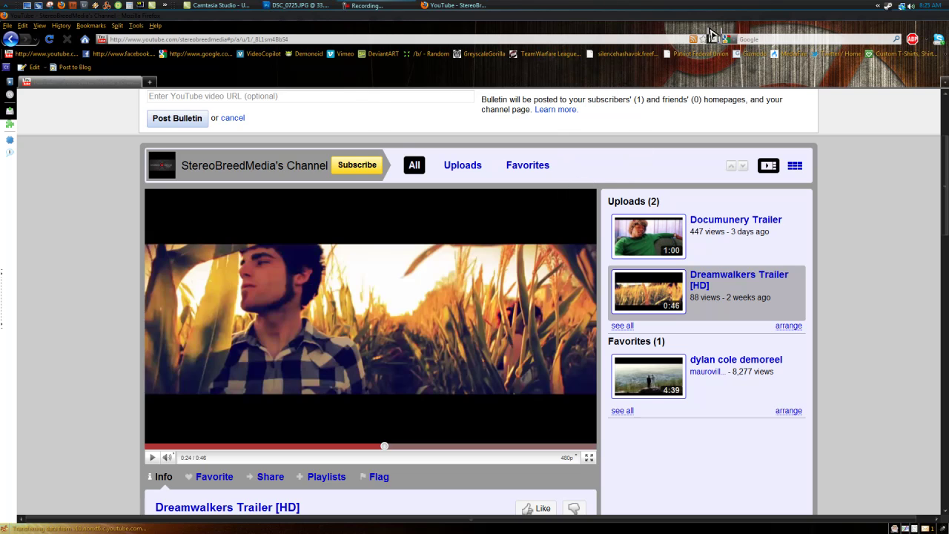
left_click(576, 25)
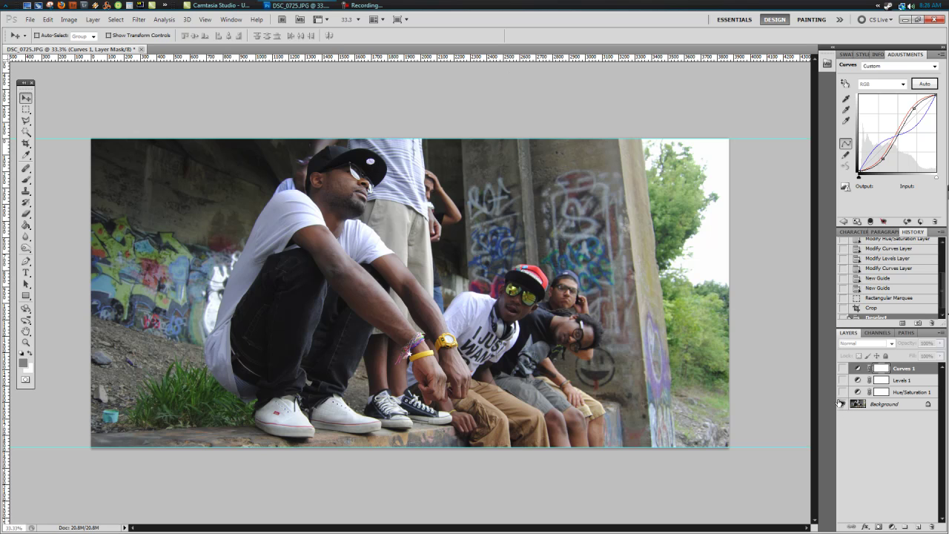
left_click_drag(842, 391, 842, 345)
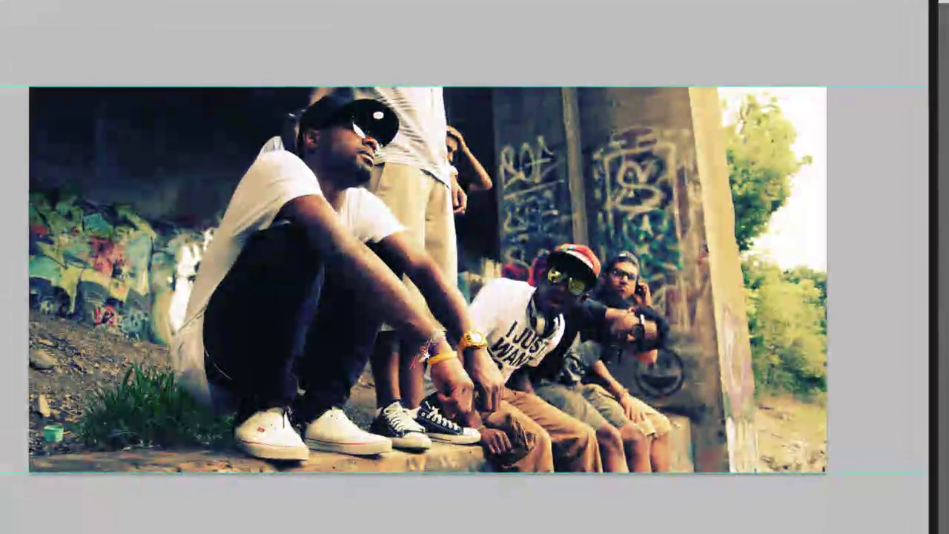
- Close the graded document without saving and open the original DSC_0725 photo from the photoshoot folder
key("ctrl+w")
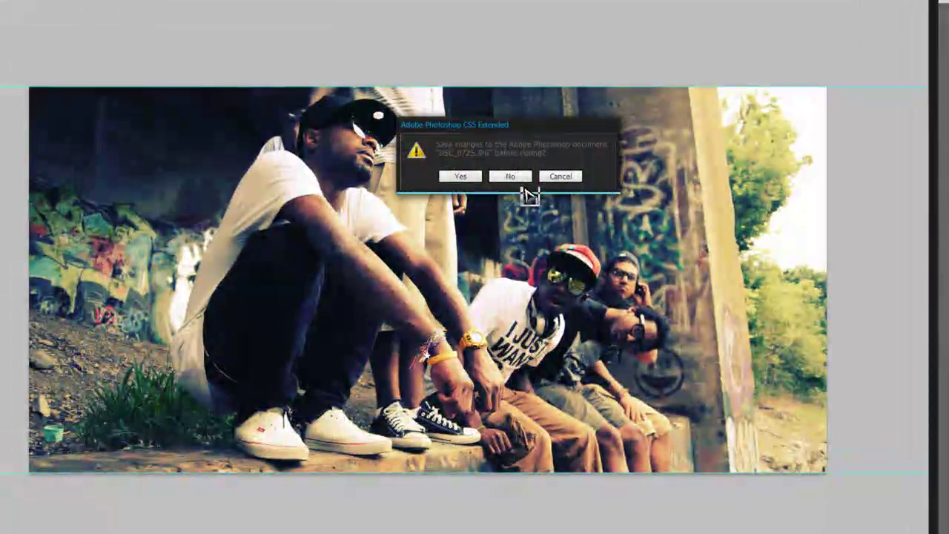
left_click(510, 175)
key("ctrl+o")
left_click_drag(901, 108, 900, 318)
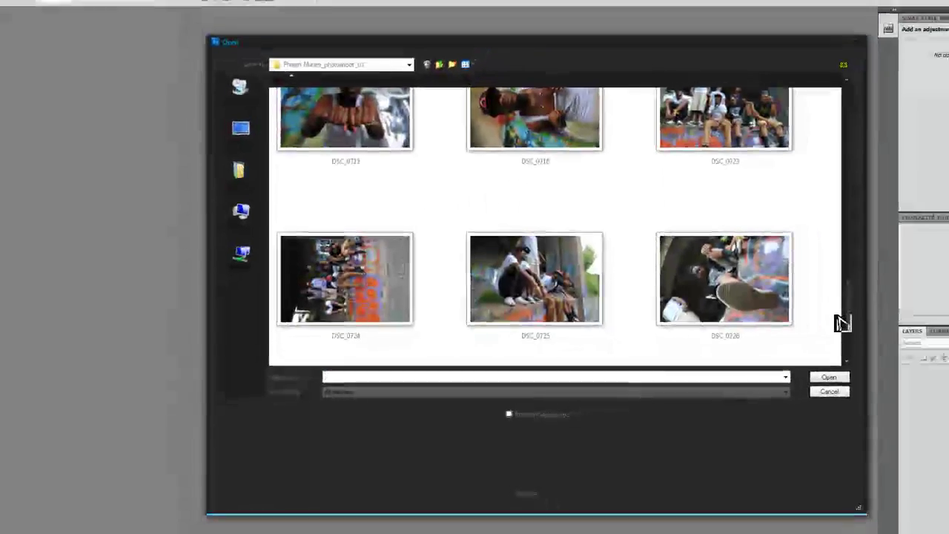
left_click(605, 296)
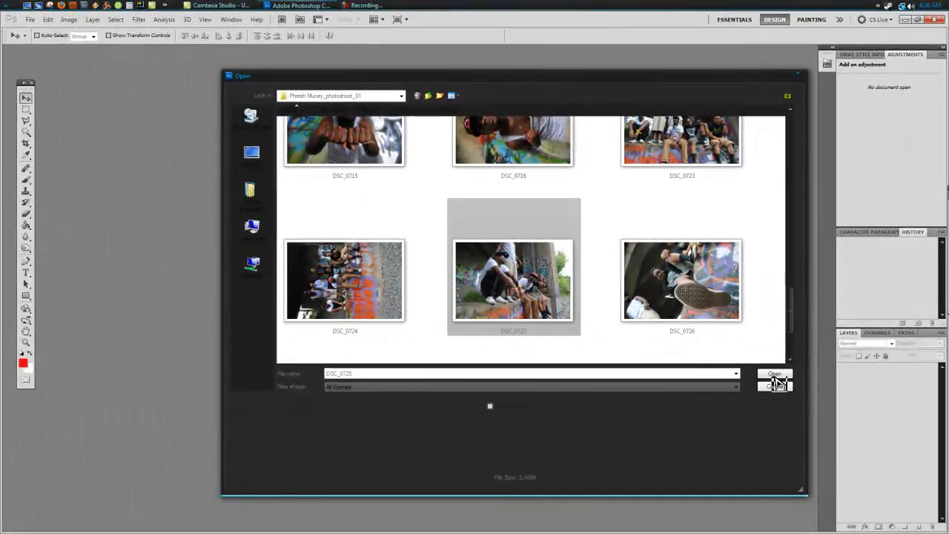
left_click(774, 374)
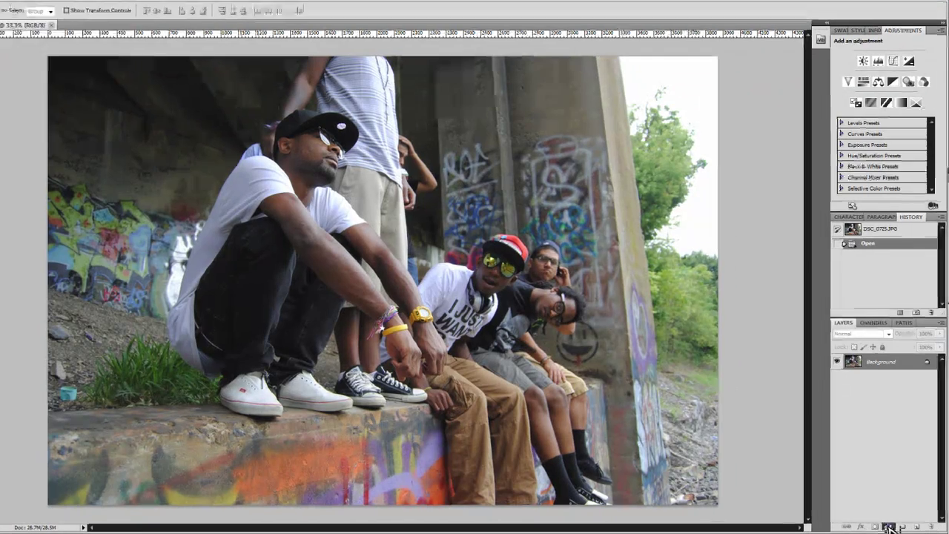
- Add Hue/Saturation, Levels and Curves adjustment layers above the photo and lower the Hue/Saturation layer's saturation to about -41
left_click(891, 526)
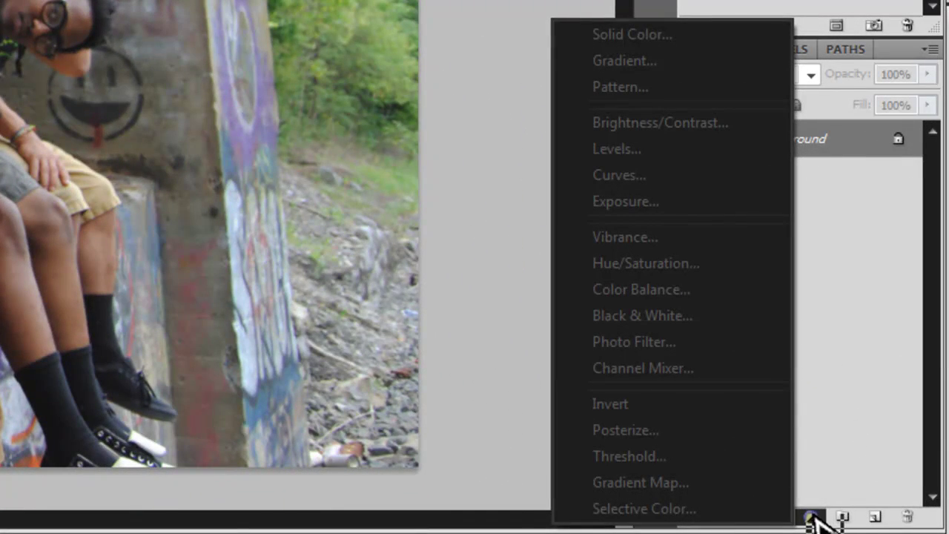
left_click(645, 263)
left_click(810, 516)
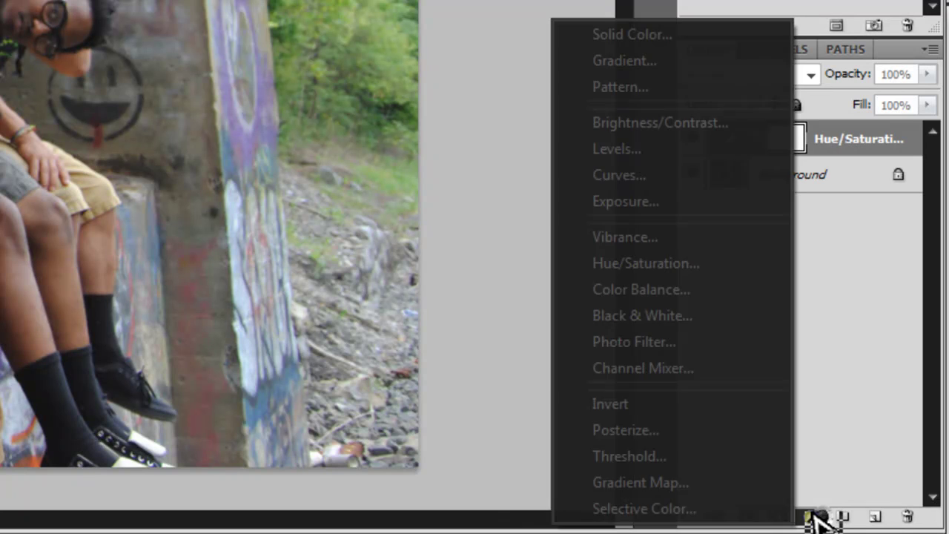
left_click(638, 158)
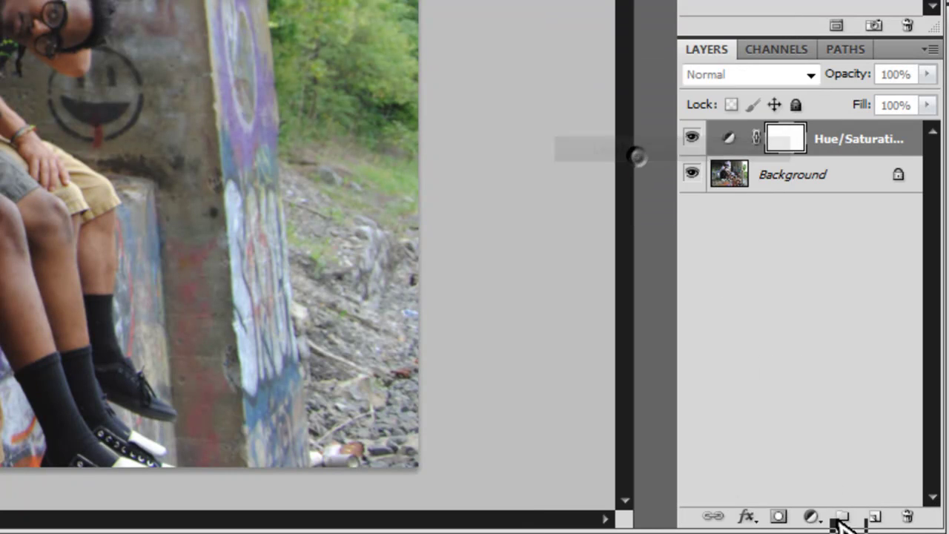
left_click(810, 517)
left_click(627, 175)
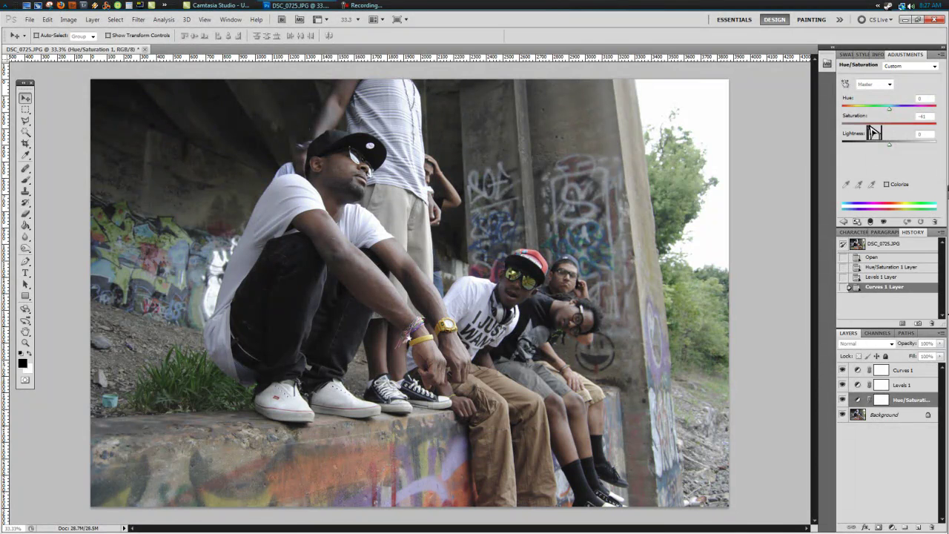
left_click(868, 128)
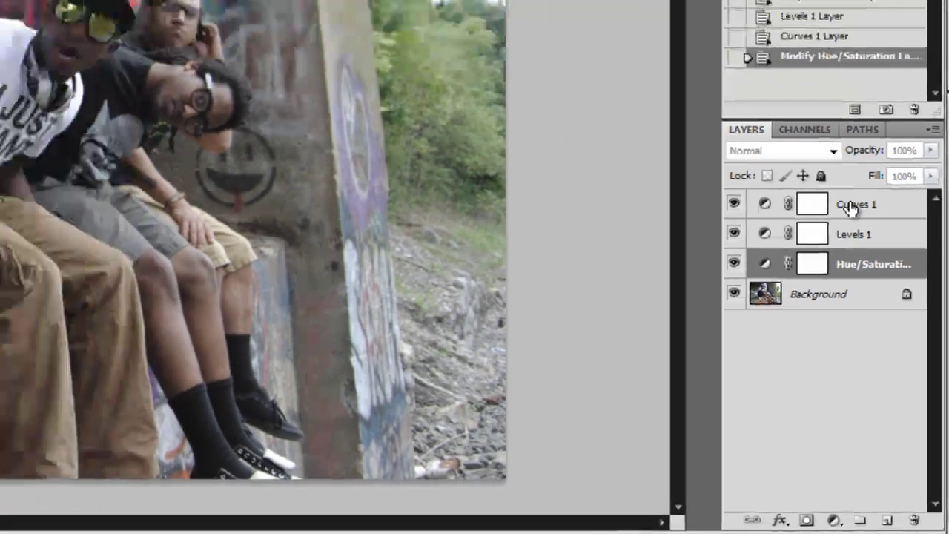
- Shape the Curves layer's RGB curve into an S, with points near input 81, output 47 and input 174, output 212
left_click(829, 130)
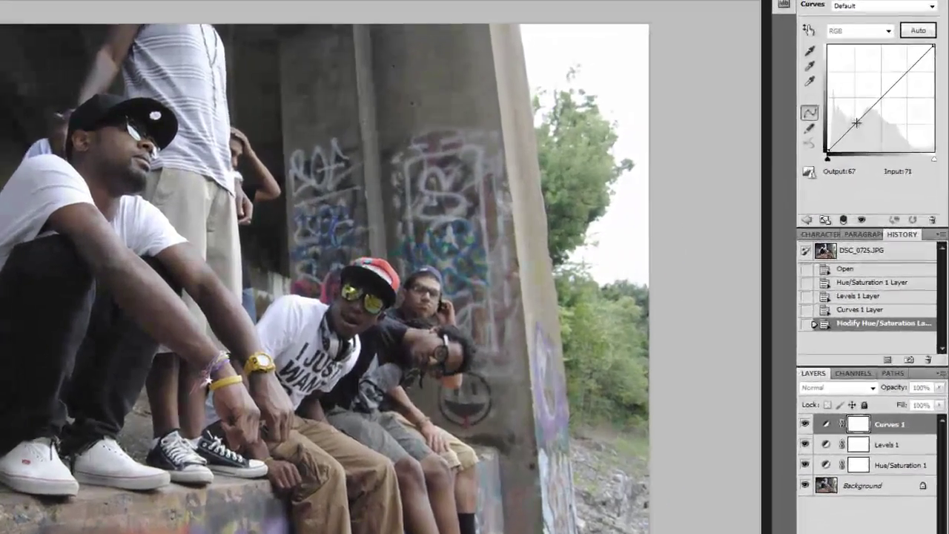
mouse_move(874, 135)
left_mouse_down()
mouse_move(873, 149)
mouse_move(863, 134)
left_mouse_up()
left_click_drag(917, 69, 898, 65)
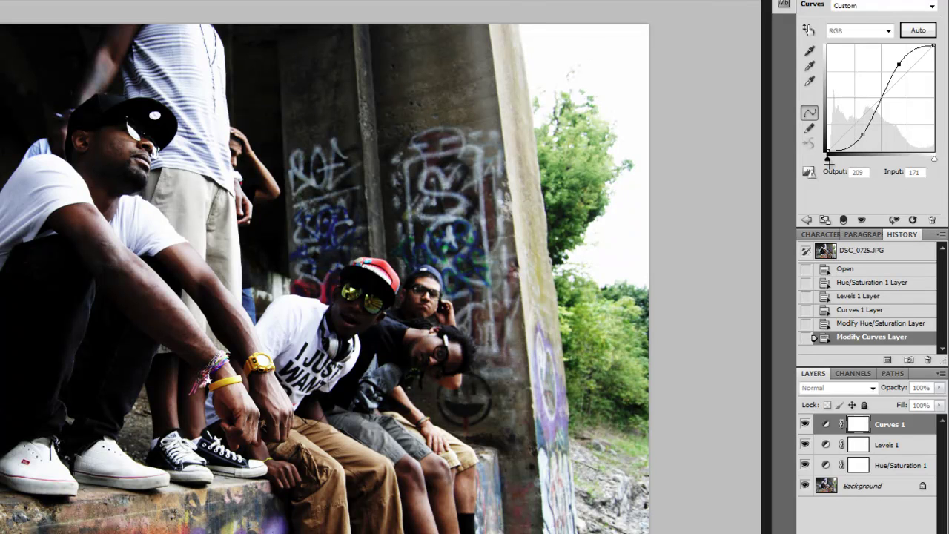
left_click_drag(863, 136, 862, 132)
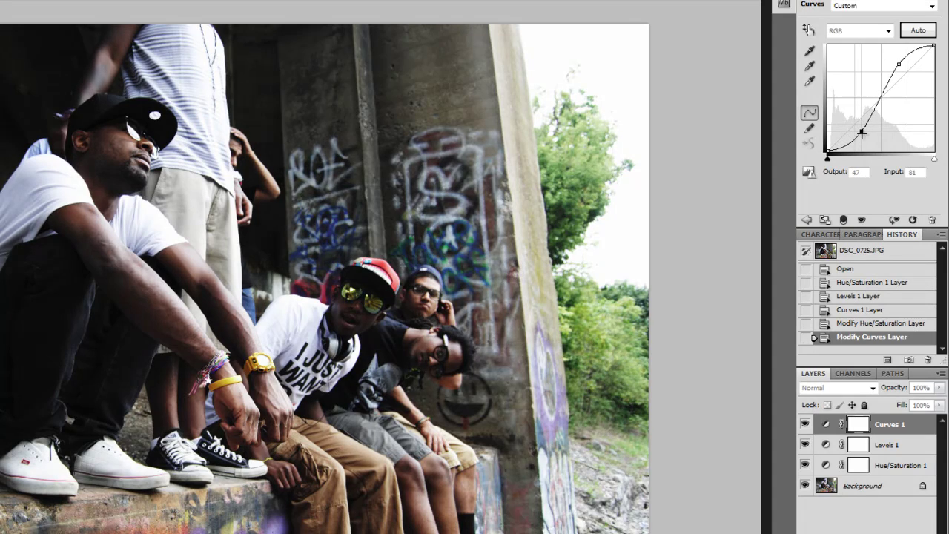
left_click(900, 66)
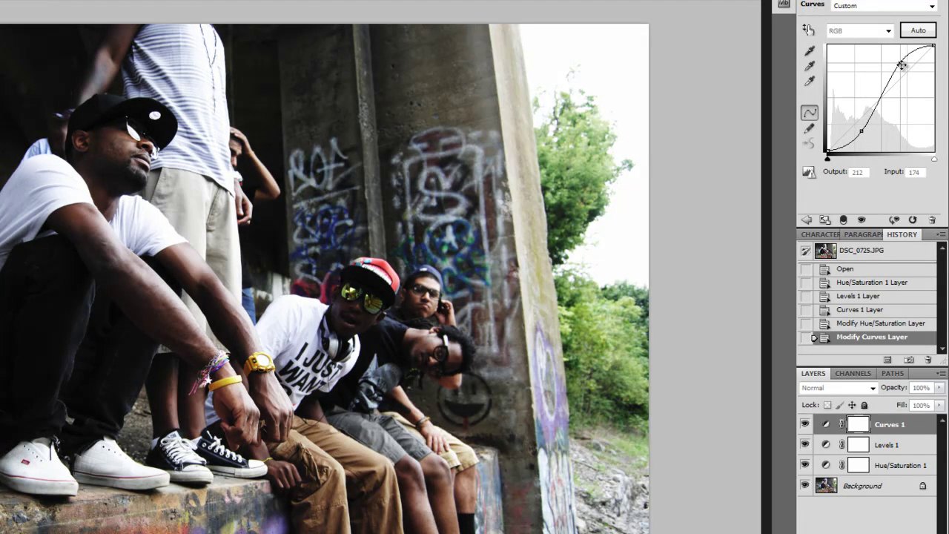
left_click_drag(860, 131, 860, 131)
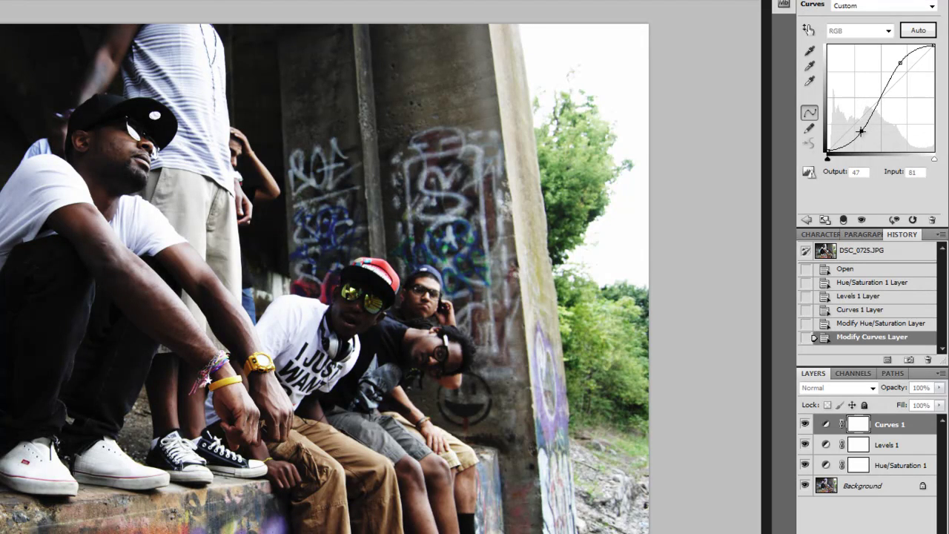
left_click_drag(900, 66, 901, 66)
- Set the Levels layer's midtone input to 1.22
left_click(885, 446)
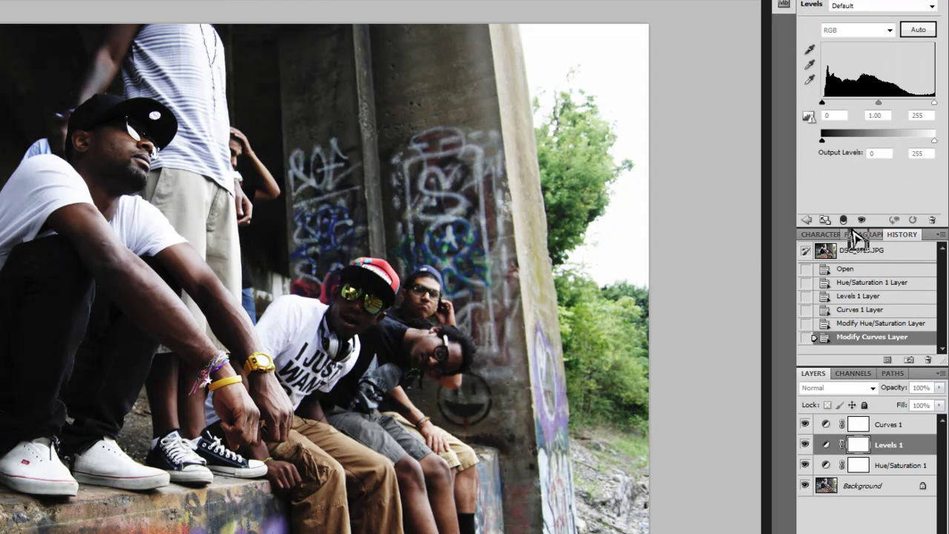
left_click_drag(884, 109, 875, 111)
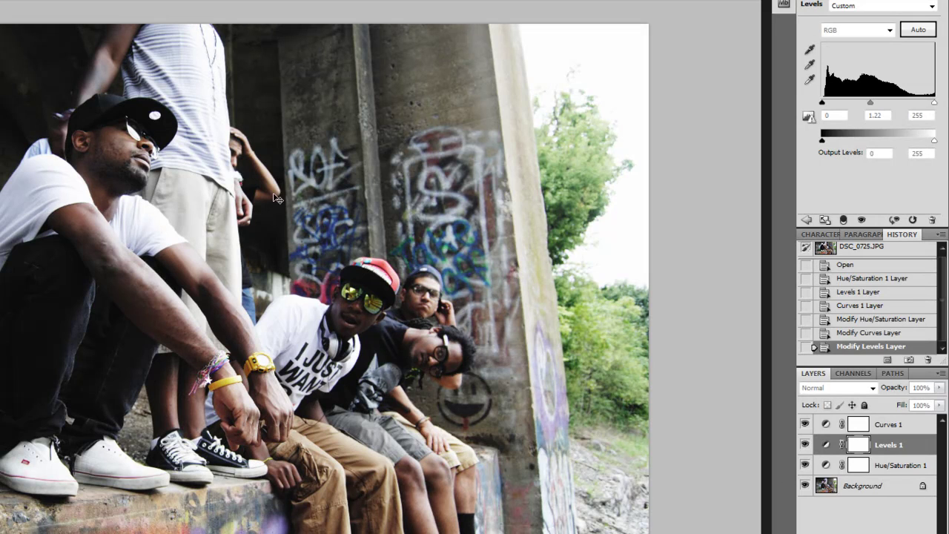
- Shape the Curves layer's Red channel into an S, raising the highlights and placing the shadow point at input 71, output 52
left_click(872, 426)
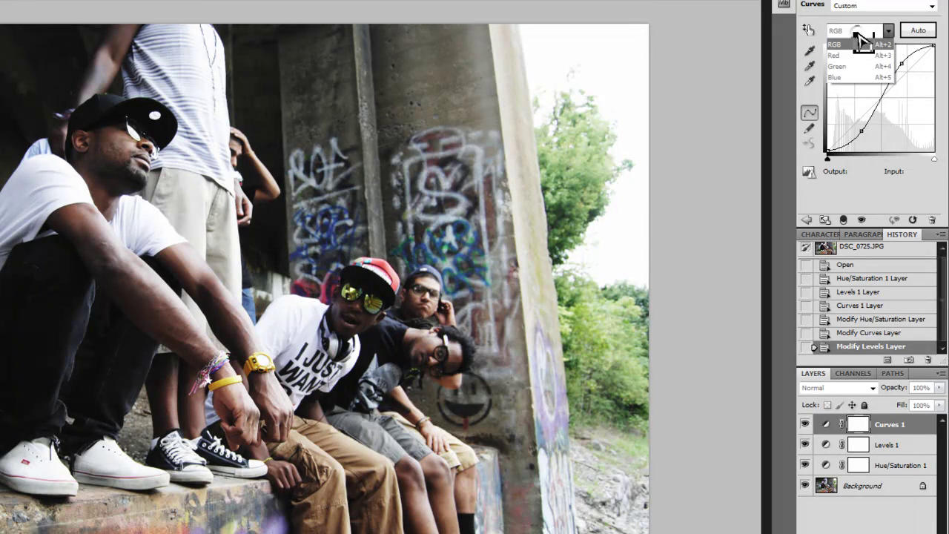
left_click(856, 34)
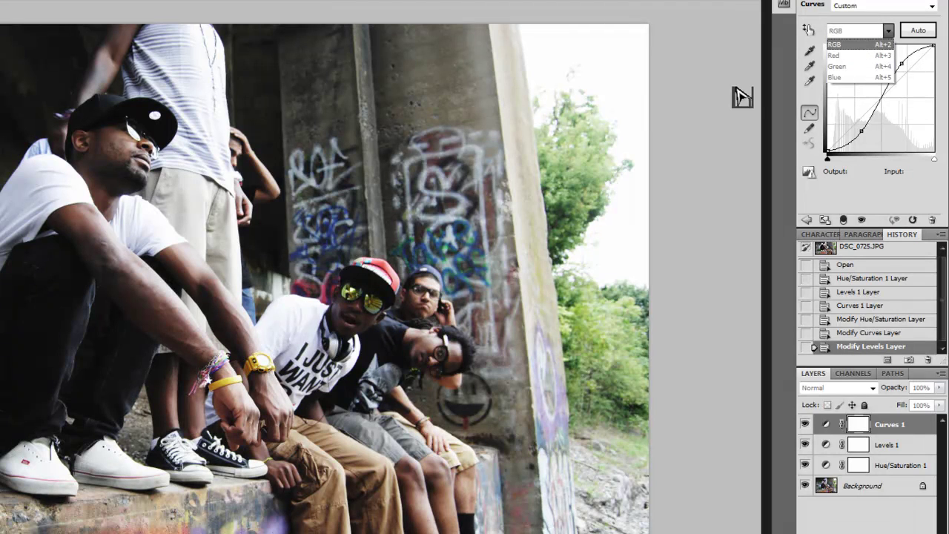
left_click(850, 57)
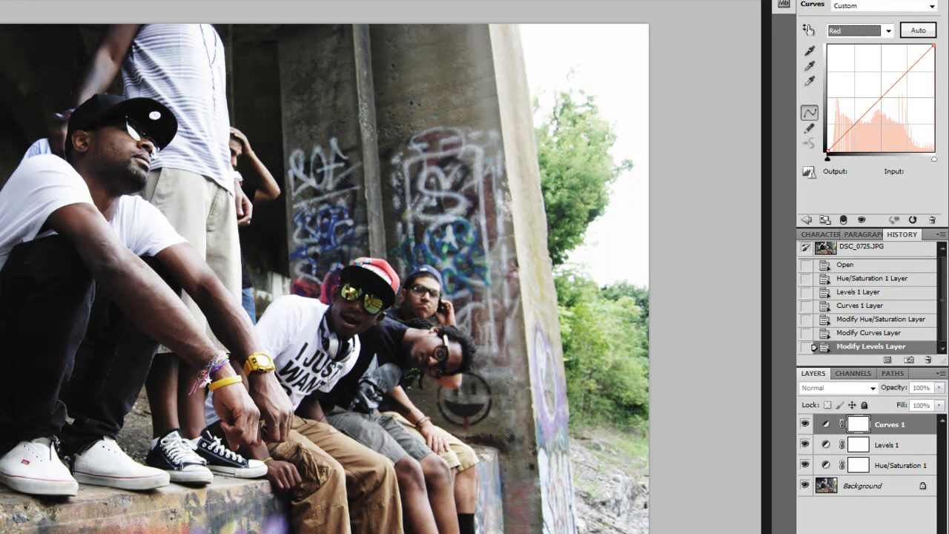
left_click(903, 67)
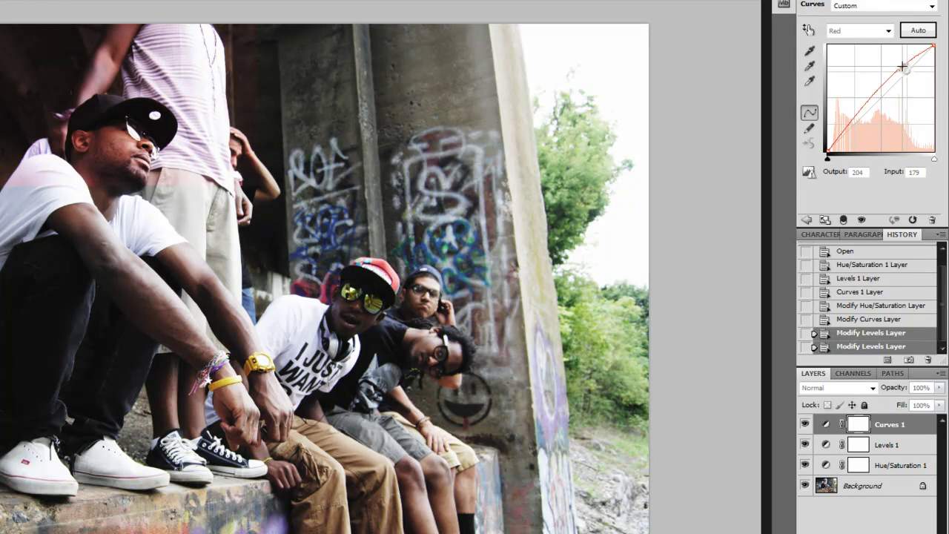
left_click_drag(903, 67, 903, 68)
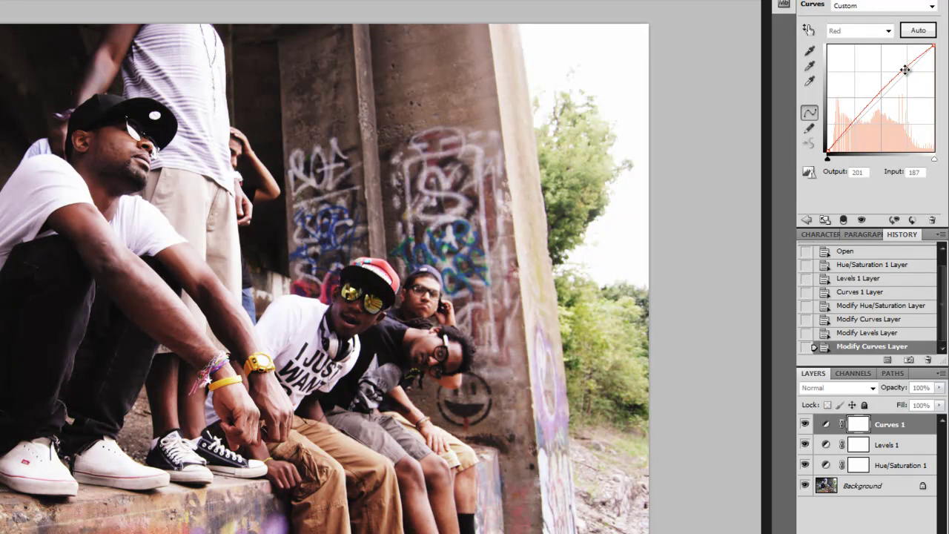
left_click_drag(856, 122, 862, 140)
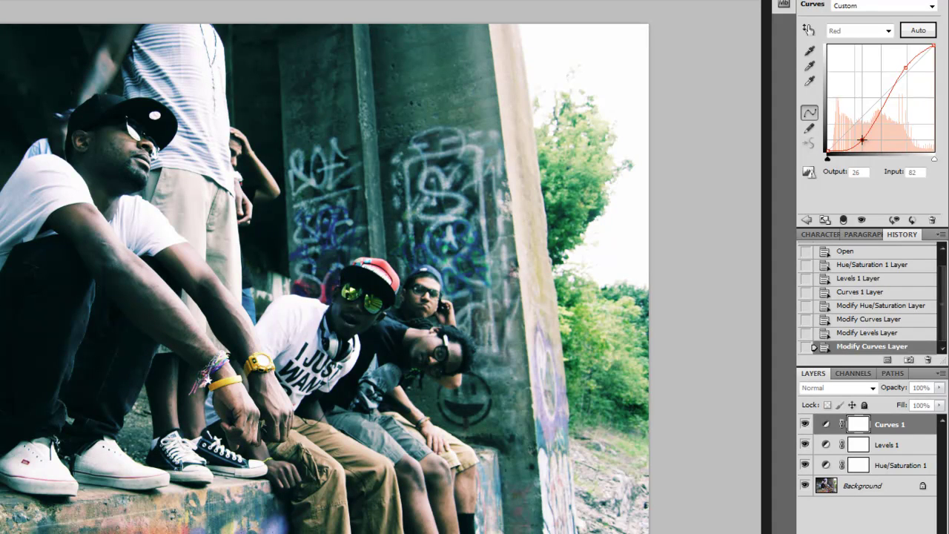
left_click_drag(862, 140, 857, 128)
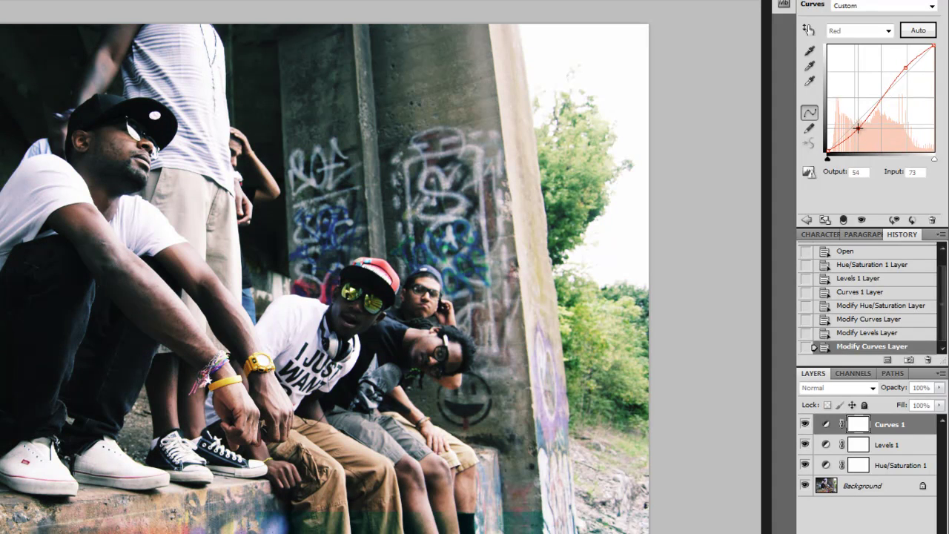
left_click_drag(904, 67, 900, 65)
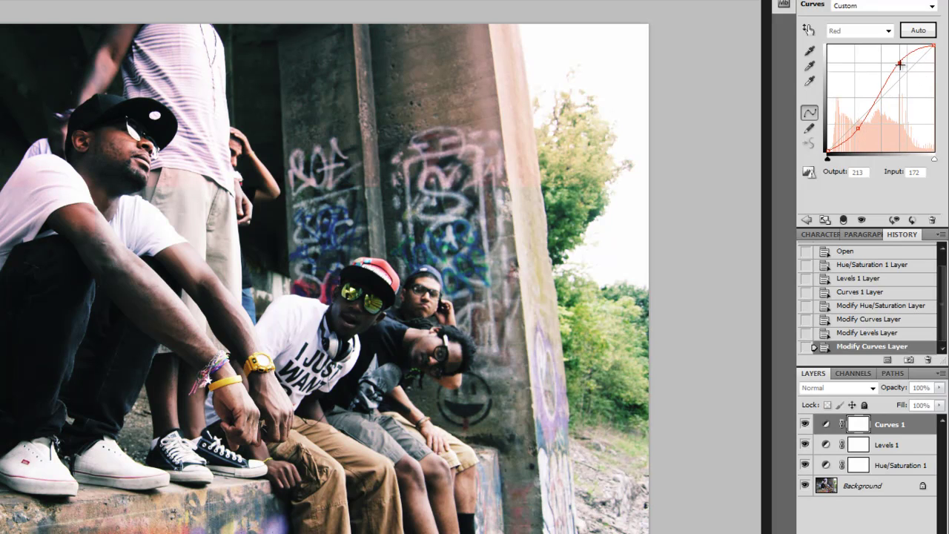
left_click_drag(859, 127, 855, 131)
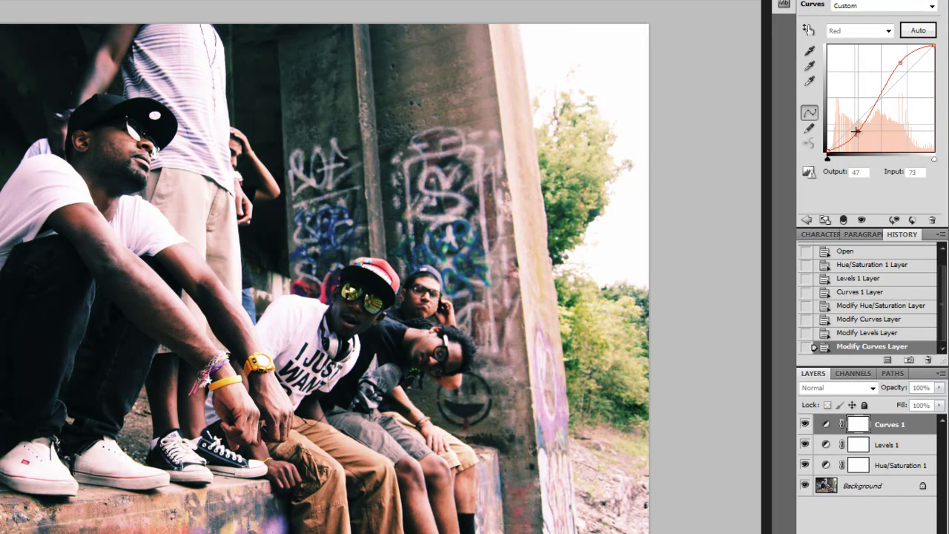
left_click_drag(900, 63, 902, 65)
left_click_drag(858, 135, 857, 131)
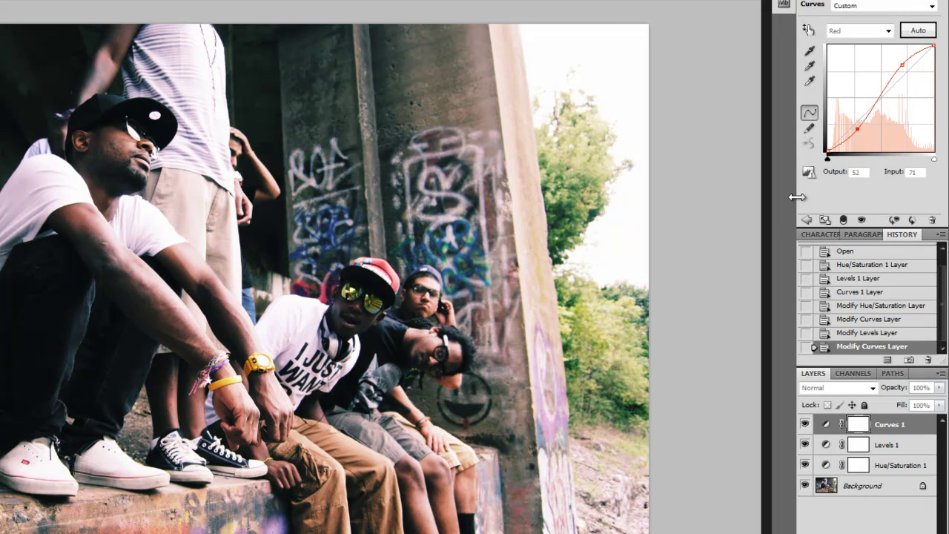
- On the Curves layer's Blue channel, raise the shadows to input 55, output 72 and lower the highlights to input 204, output 176
left_click(847, 32)
left_click(835, 78)
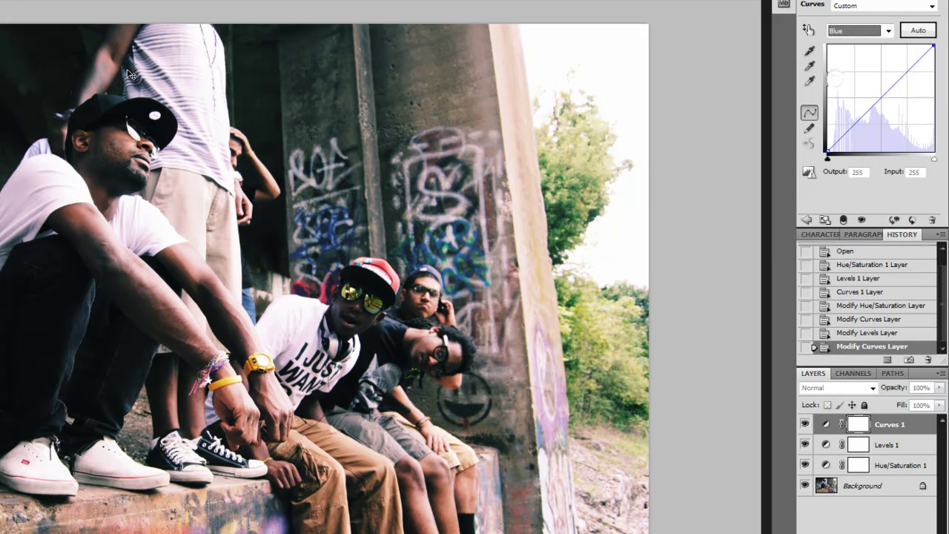
left_click_drag(853, 124, 849, 119)
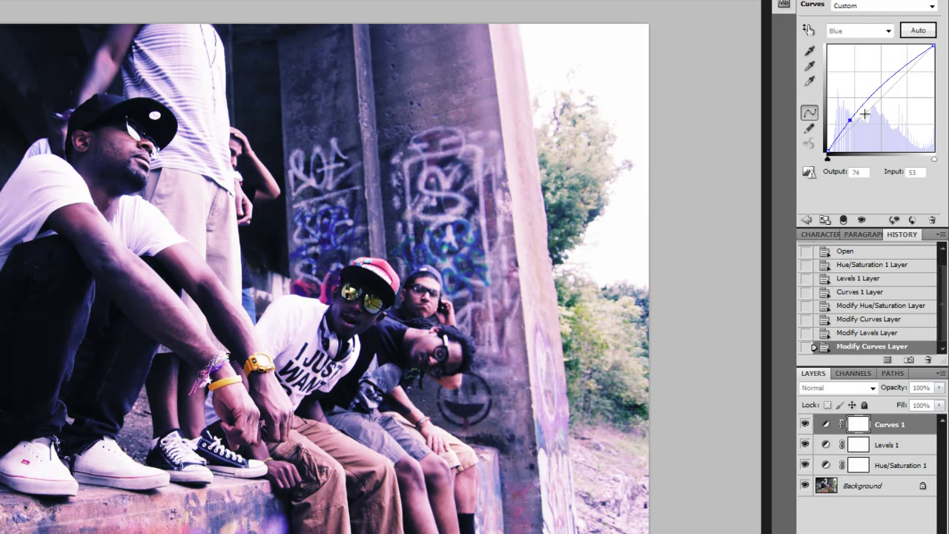
left_click_drag(909, 68, 912, 77)
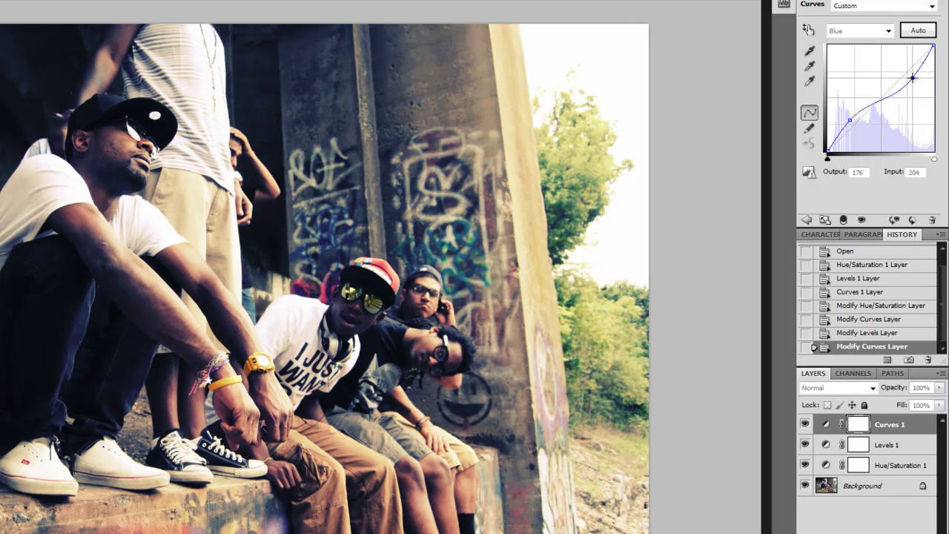
left_click(852, 121)
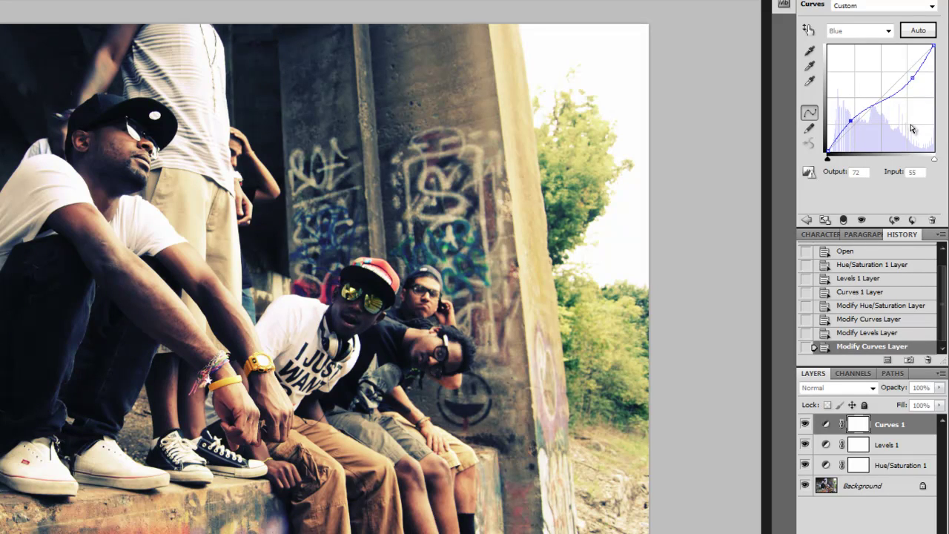
- Try lowering the Curves layer's Green channel midtones to input 140, output 117, and undo the channel curve edits
left_click(832, 31)
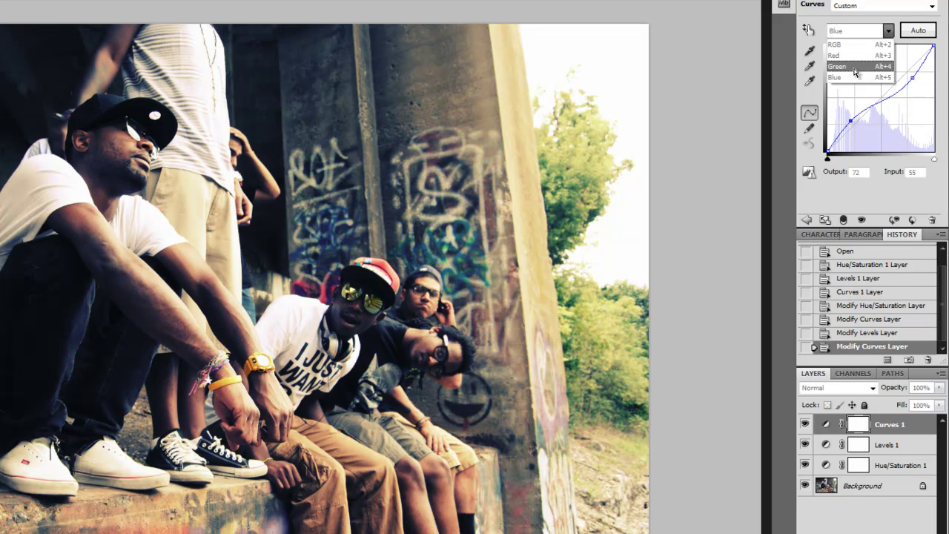
left_click(857, 67)
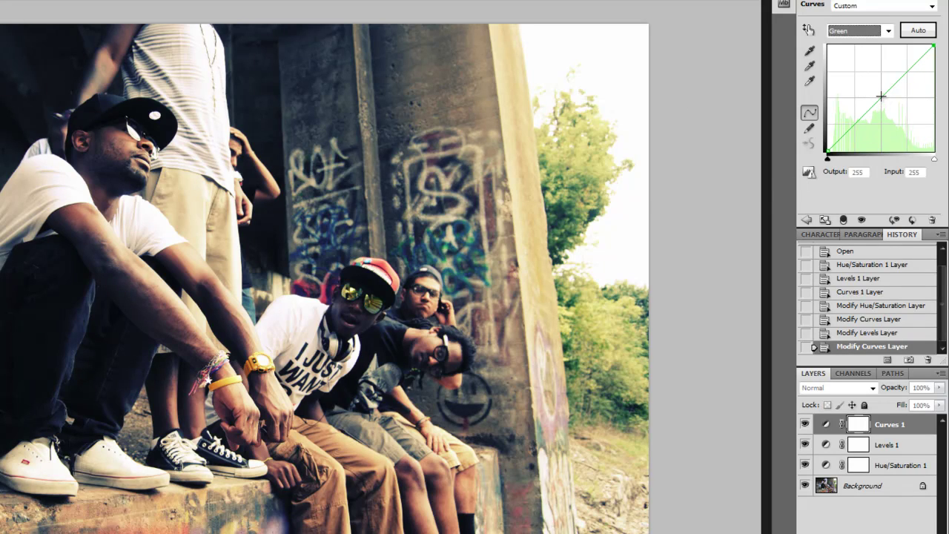
left_click_drag(881, 97, 886, 103)
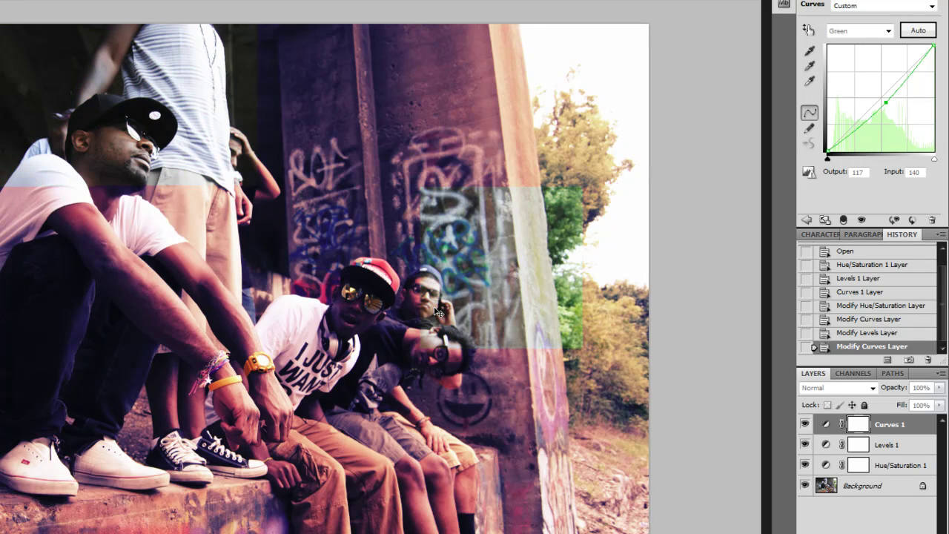
key("ctrl+z")
key("ctrl+z")
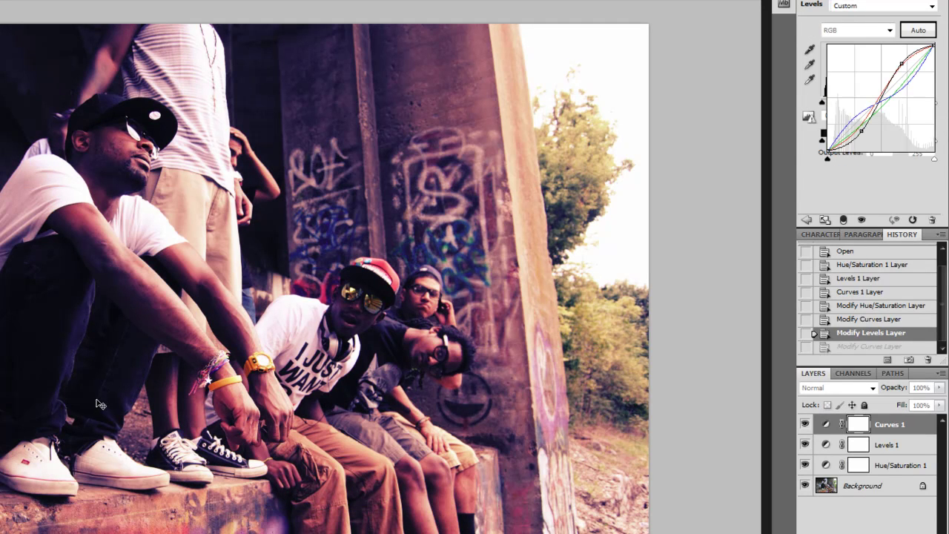
key("ctrl+z")
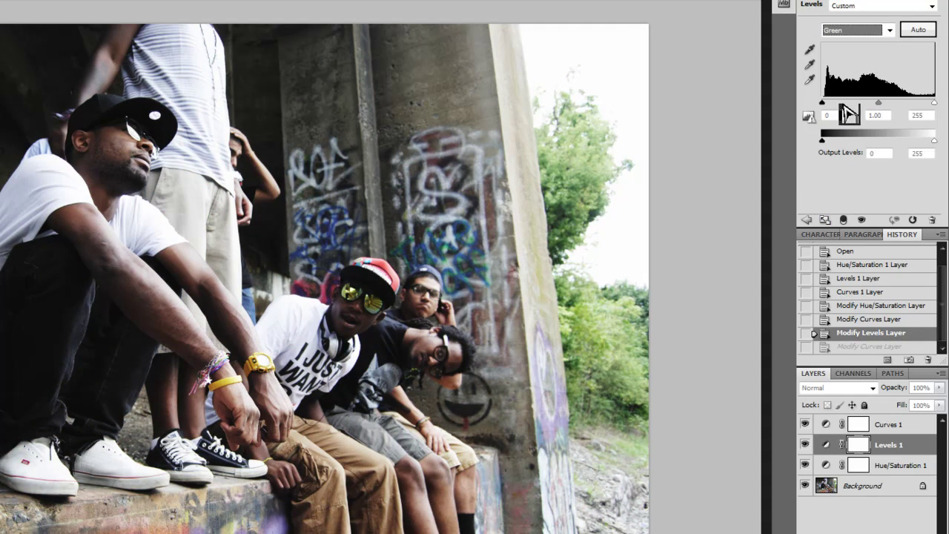
- Shape the Curves layer's Red channel into an S with points at input 178, output 204 and input 66, output 41
left_click(860, 30)
left_click(858, 49)
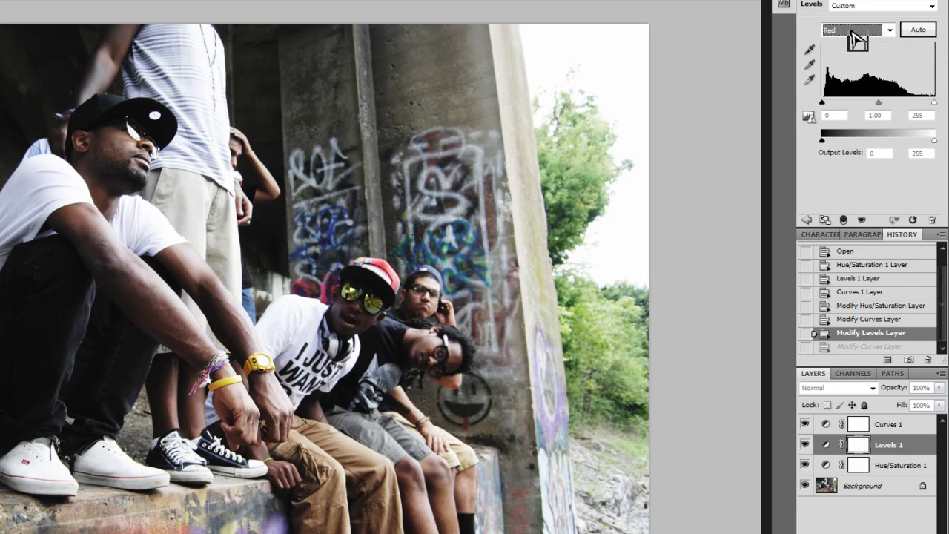
left_click(885, 426)
left_click(864, 33)
left_click(853, 48)
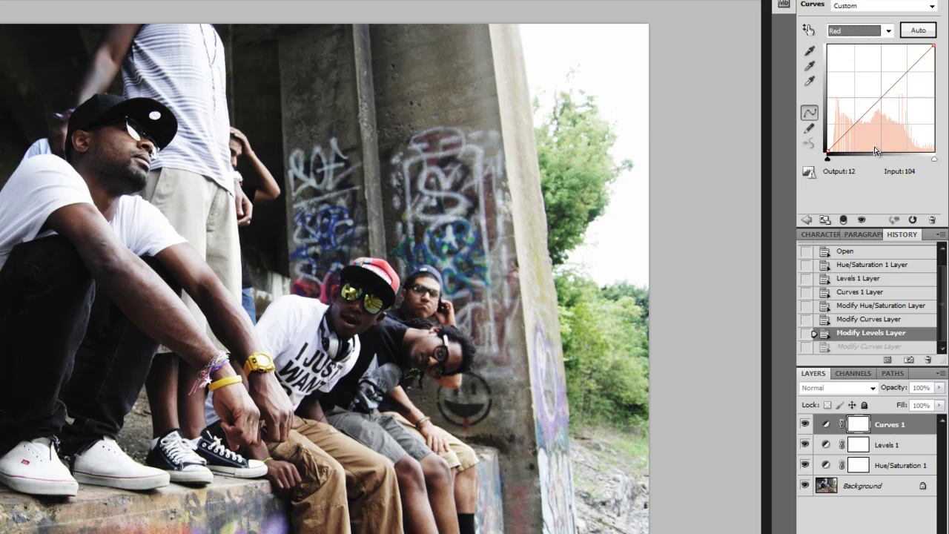
left_click_drag(902, 77, 901, 66)
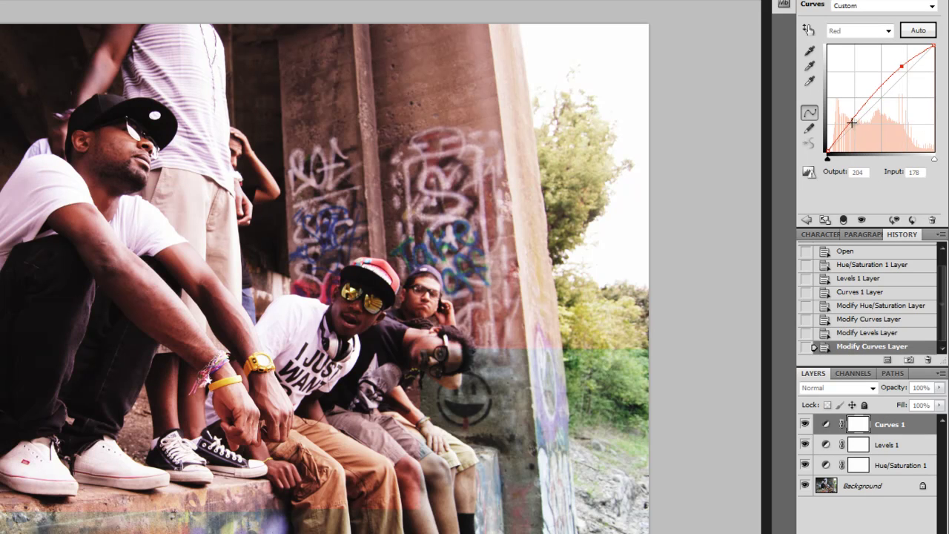
left_click_drag(855, 120, 856, 133)
- On the Curves layer's Blue channel, lower the highlights to input 207, output 173 and raise the shadows to input 58, output 78
left_click(860, 30)
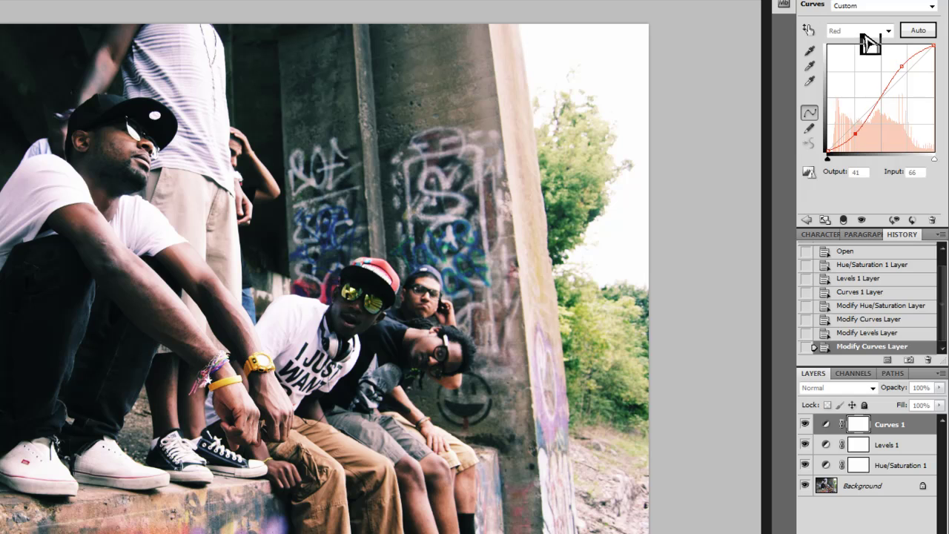
left_click(851, 84)
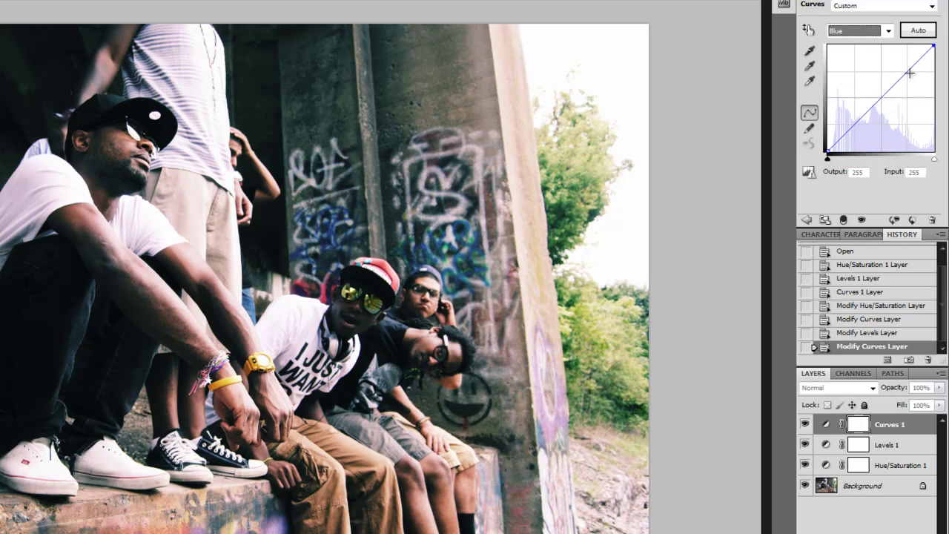
left_click_drag(908, 71, 911, 76)
left_click_drag(856, 124, 851, 119)
left_click_drag(914, 77, 914, 79)
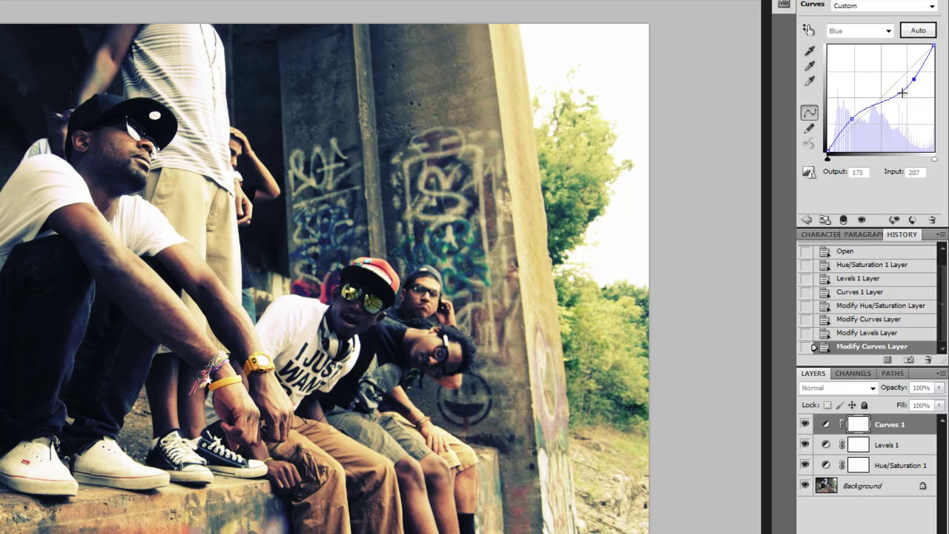
left_click_drag(851, 119, 850, 117)
left_click_drag(851, 117, 852, 118)
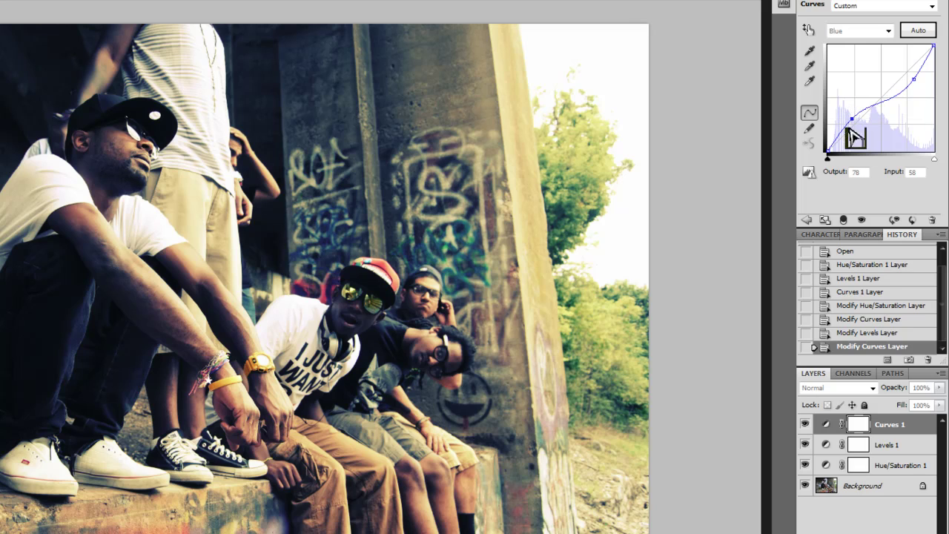
- Set the Levels layer's midtone input to 1.28
left_click(887, 445)
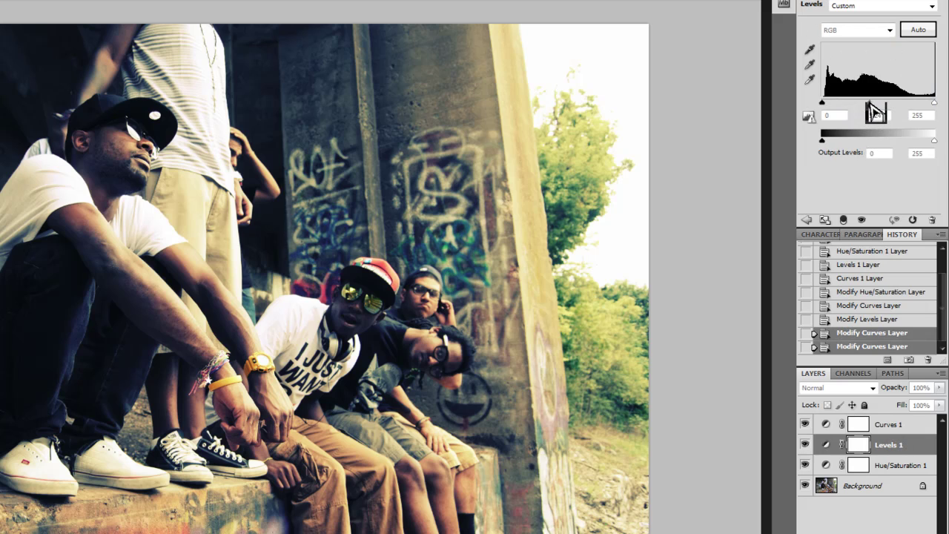
left_click_drag(872, 106, 868, 104)
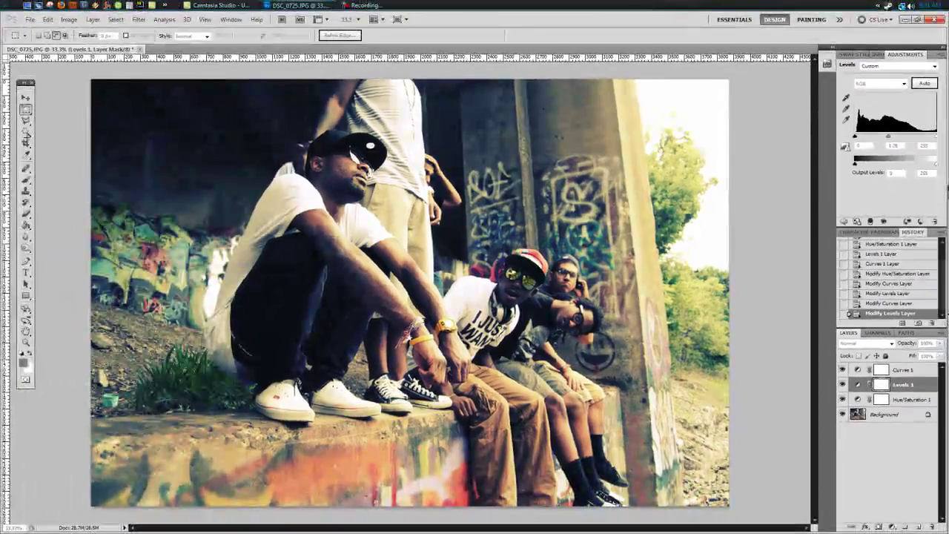
- Place two horizontal guides across the photo, one just above the front man's cap and one just below his shoes
key("m")
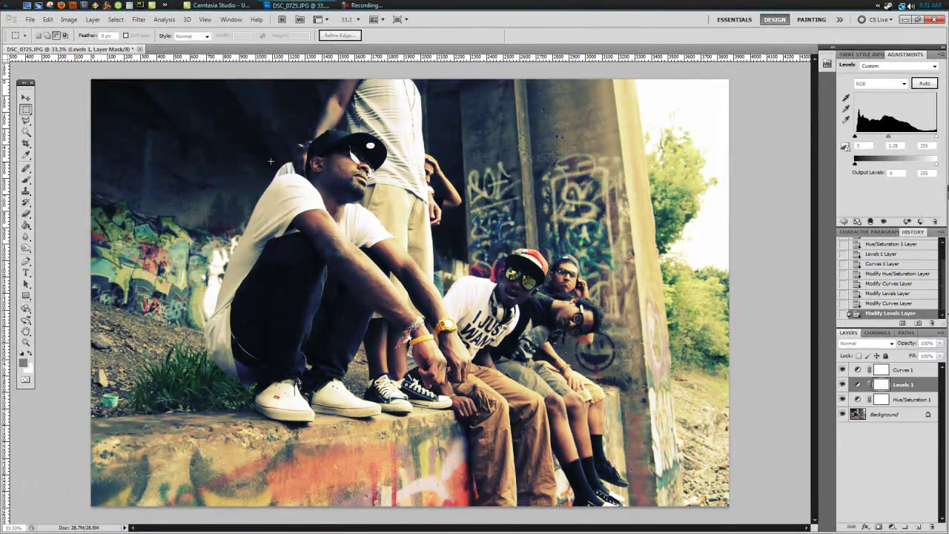
left_click_drag(335, 57, 336, 126)
left_click_drag(339, 64, 334, 431)
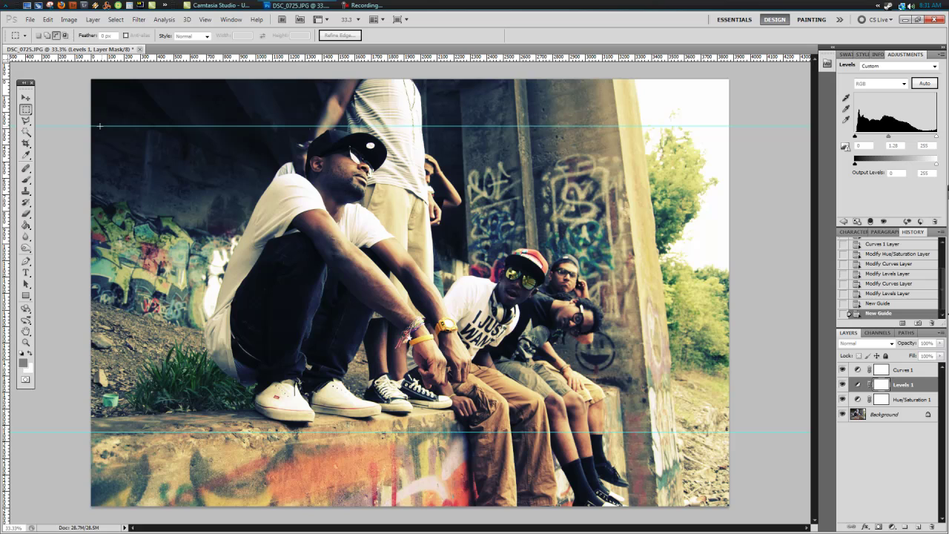
- Crop the photo to the full-width band between the two horizontal guides and clear the selection
left_click_drag(688, 302, 737, 436)
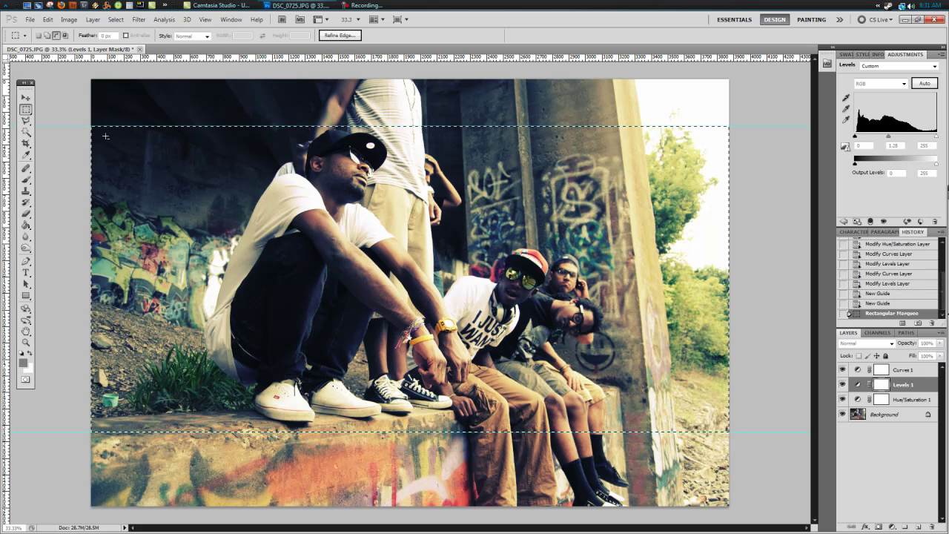
left_click(47, 19)
mouse_move(68, 19)
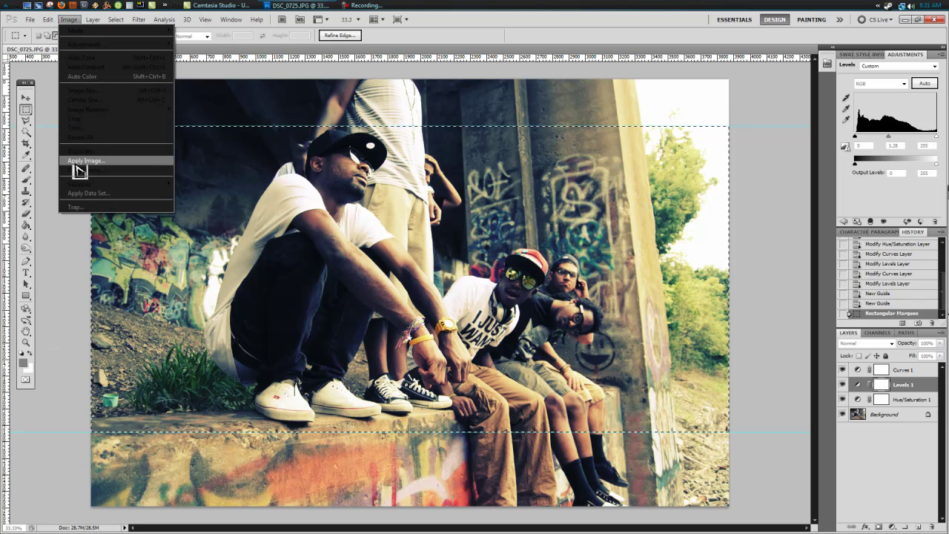
left_click(74, 118)
key("v")
key("ctrl+d")
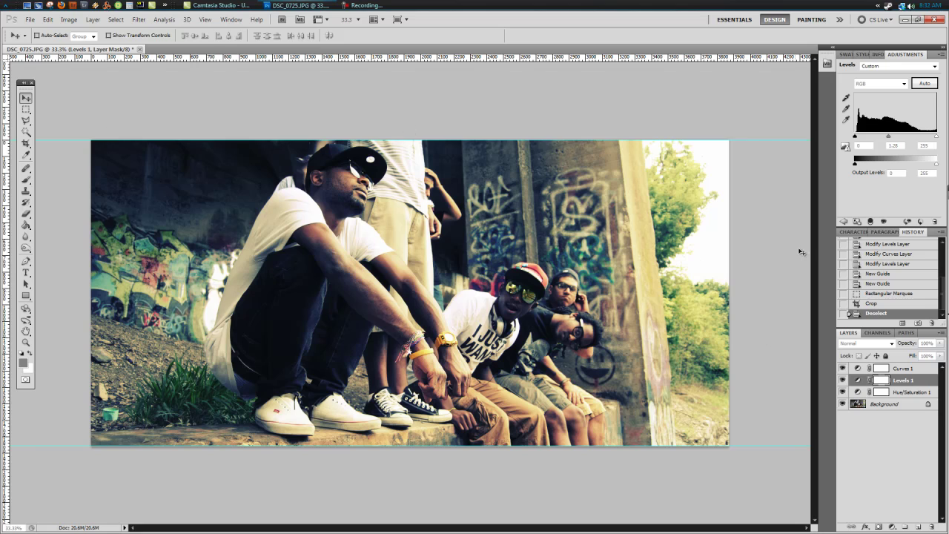
- Open the StereoBreedMedia Watermark_V2_2 file from the Stocks folder on the BLUR (Z:) drive
left_click(28, 22)
left_click(52, 42)
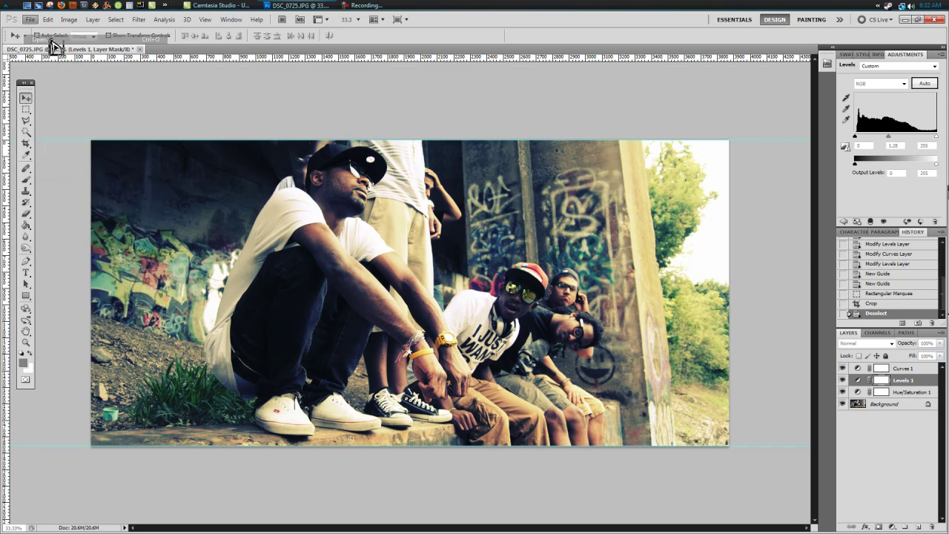
left_click(252, 229)
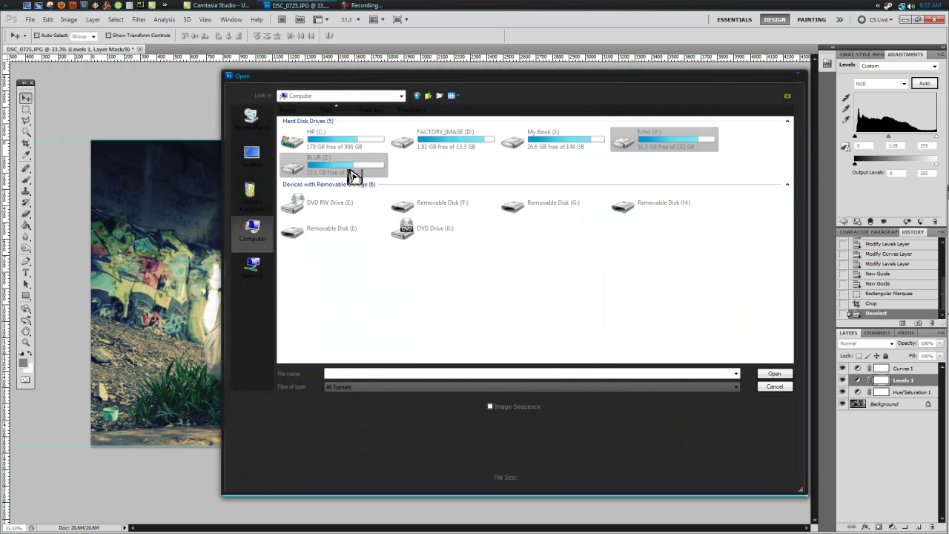
double_click(349, 170)
double_click(415, 124)
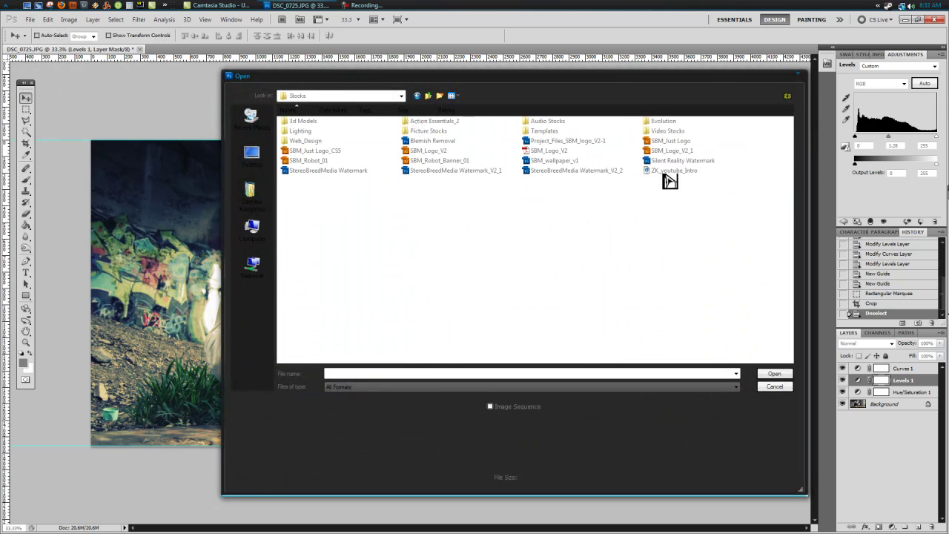
left_click(593, 173)
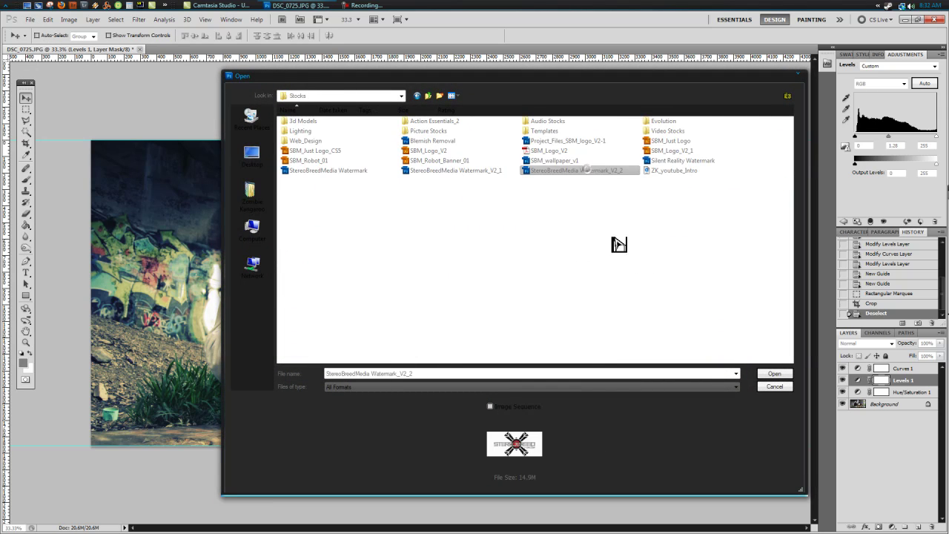
left_click(787, 378)
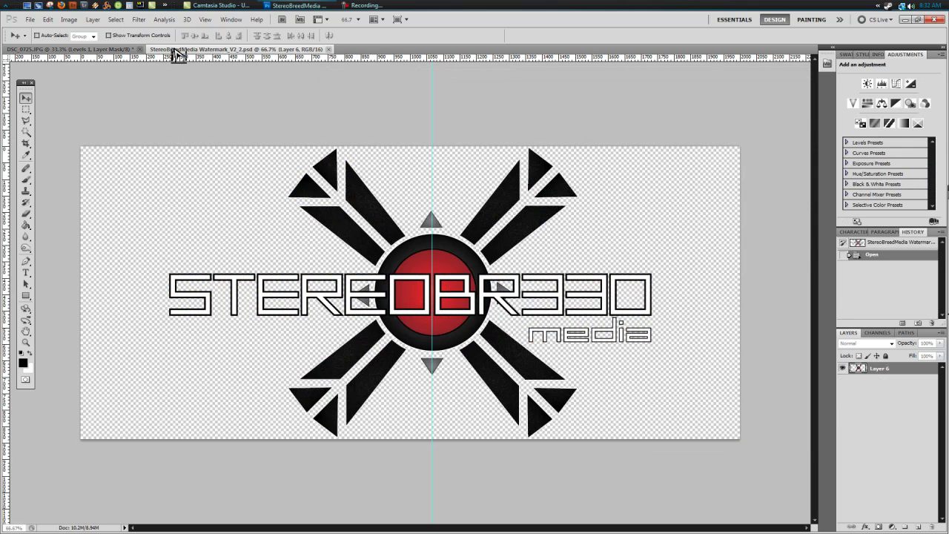
- Copy the watermark logo into the DSC_0725 photo and stack its layer directly above the Background, below the adjustment layers
left_click_drag(177, 53, 182, 77)
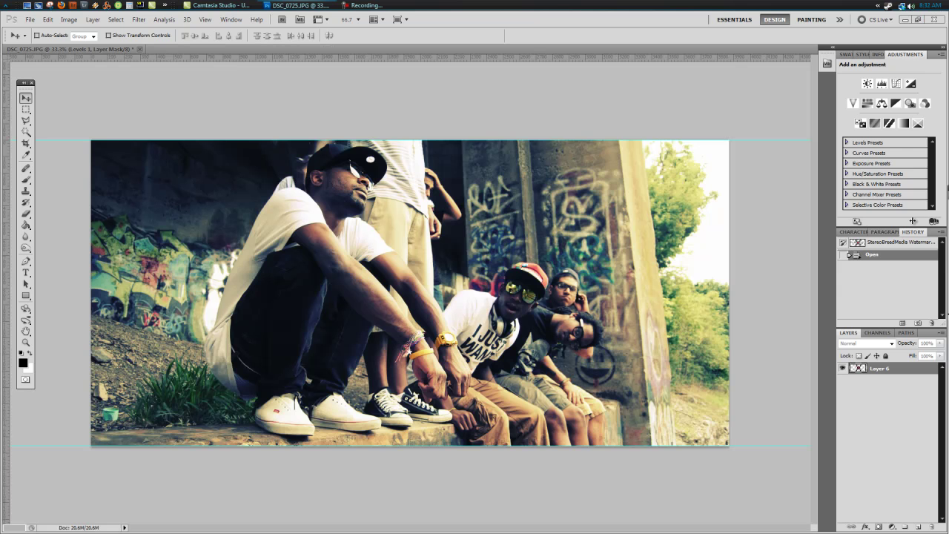
left_click_drag(467, 221, 118, 321)
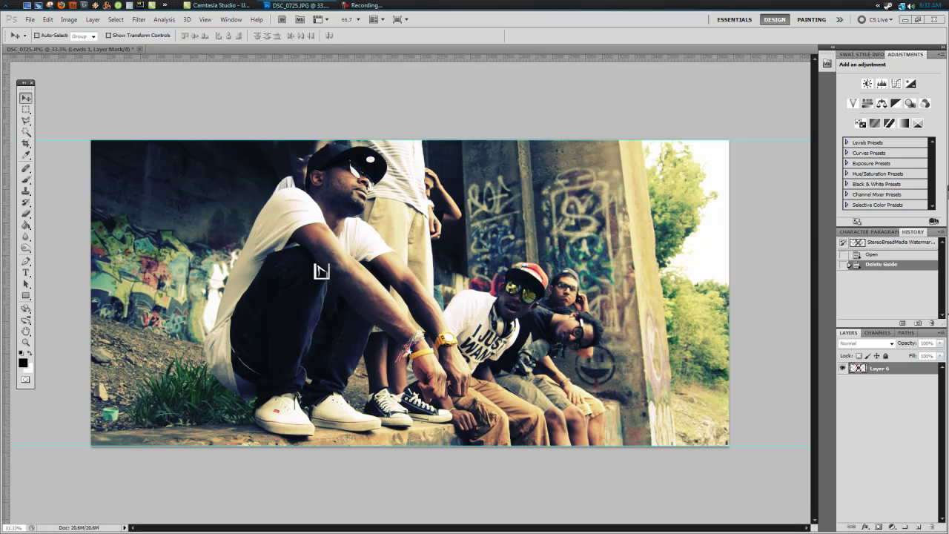
left_click_drag(702, 272, 571, 246)
left_click_drag(897, 383, 897, 410)
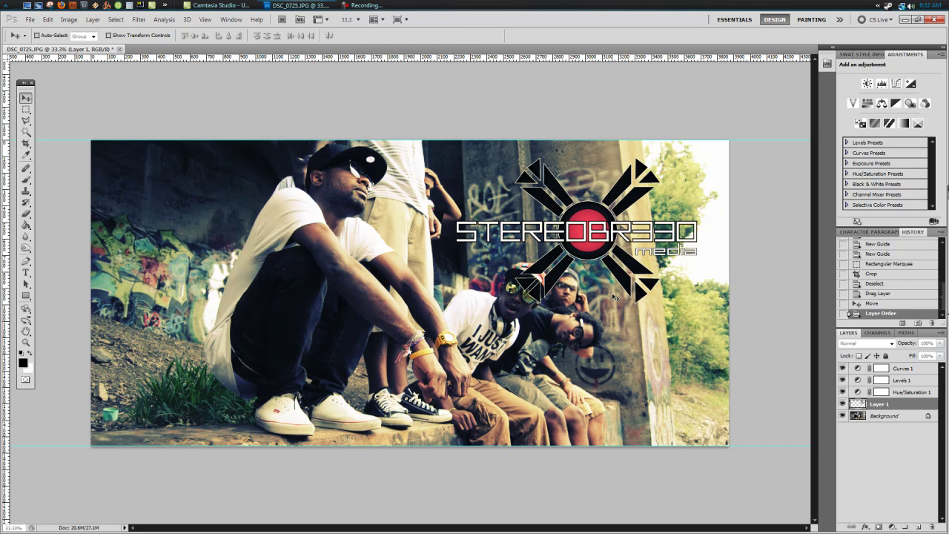
- Scale the logo down into the photo's upper-right corner and set its layer opacity to 60%
key("ctrl+t")
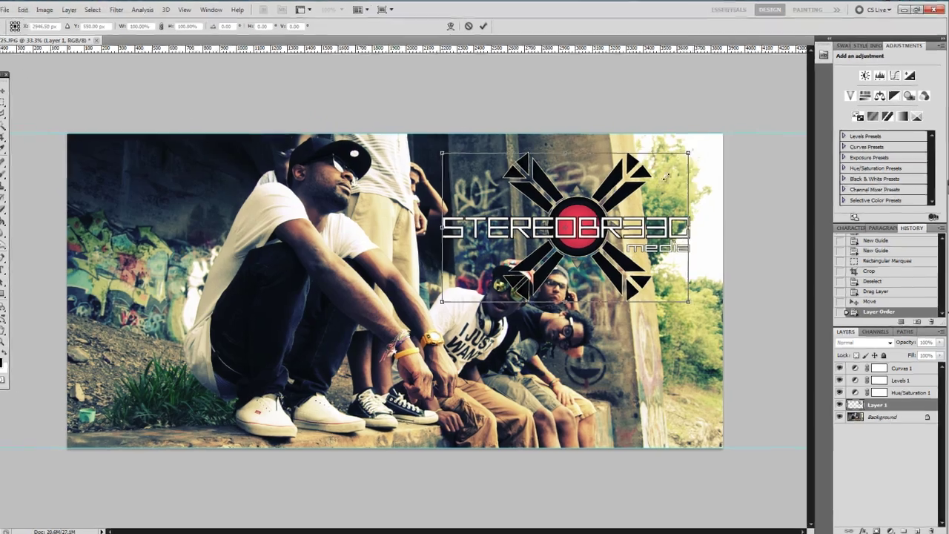
left_click_drag(698, 157, 618, 244)
left_click_drag(454, 182, 441, 186)
key("Return")
left_click_drag(317, 221, 493, 130)
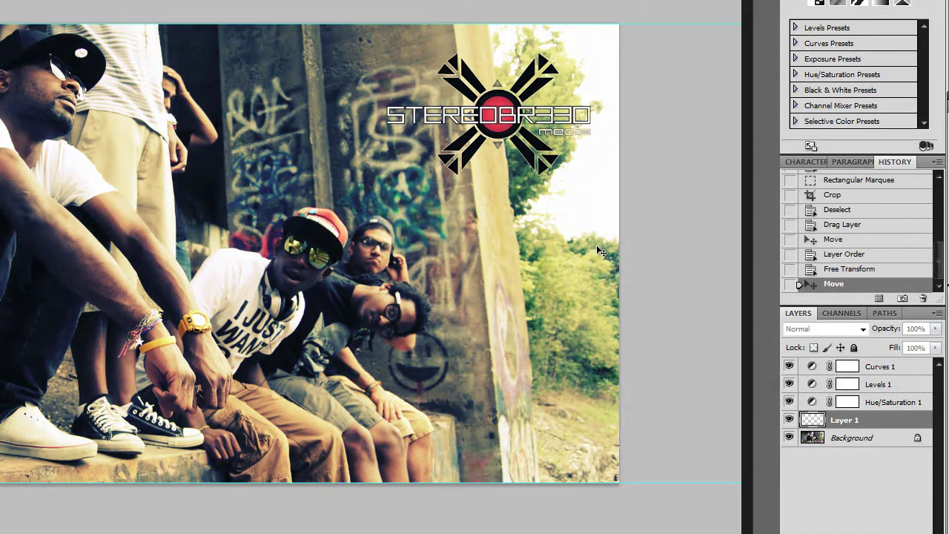
left_click_drag(934, 330, 910, 352)
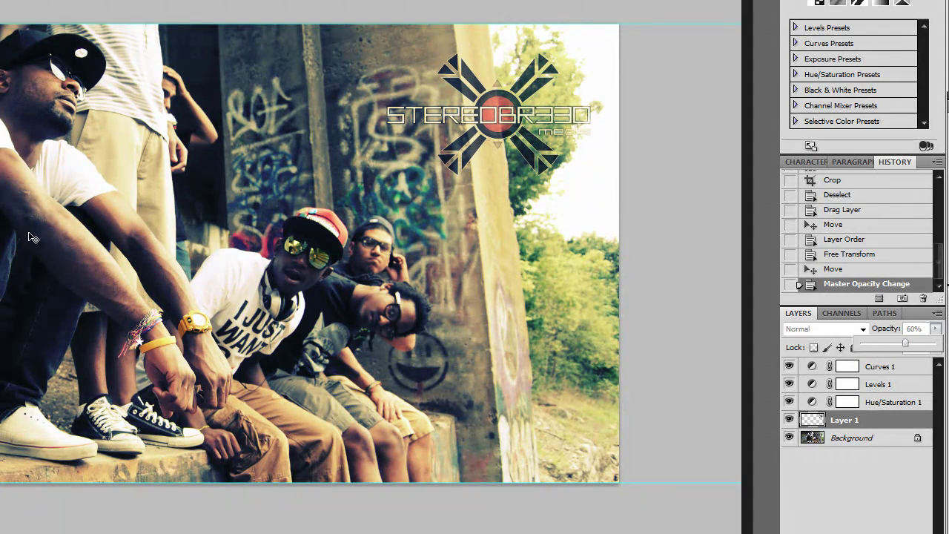